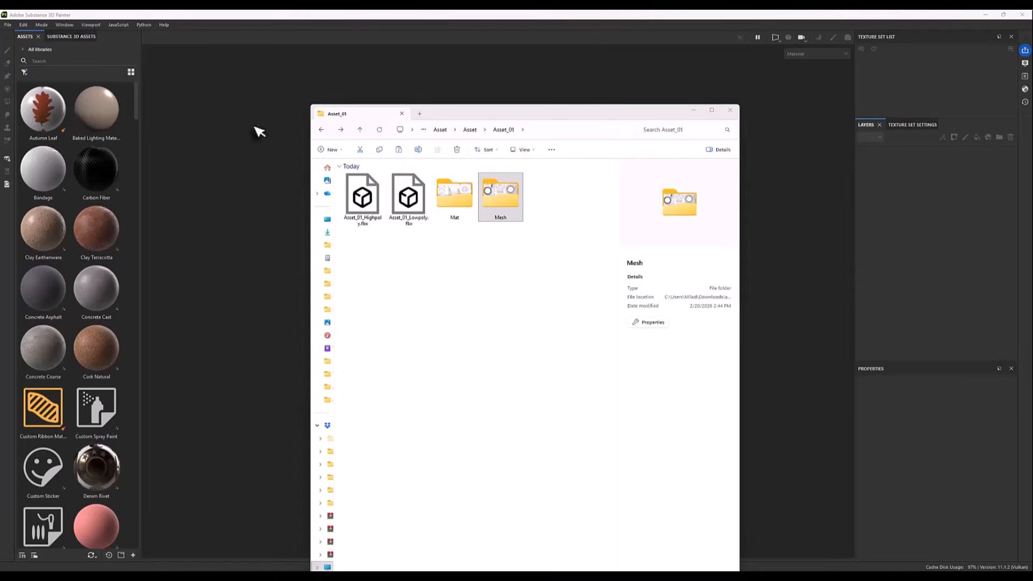
# Step: Open Auto Texture Loader and choose Asset_01_Lowpoly.fbx as the single model's FBX file
pyautogui.click(10, 25)
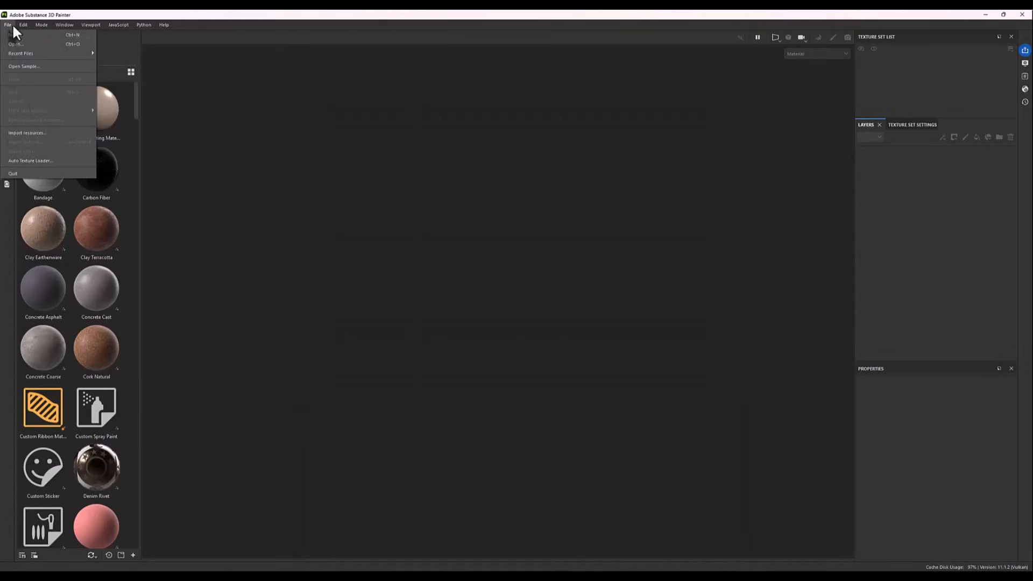
pyautogui.click(49, 161)
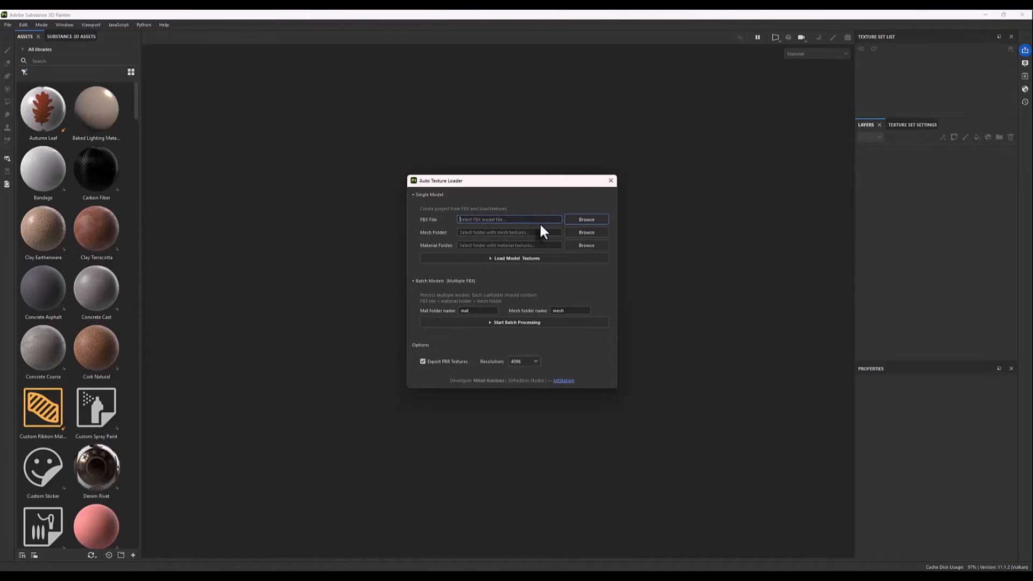
pyautogui.click(587, 221)
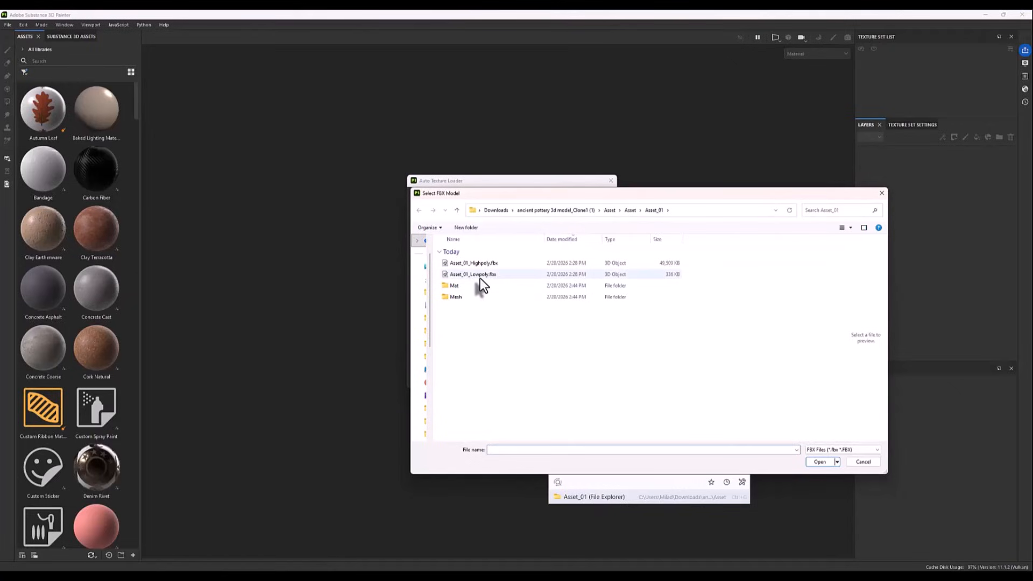
pyautogui.click(479, 275)
pyautogui.click(821, 462)
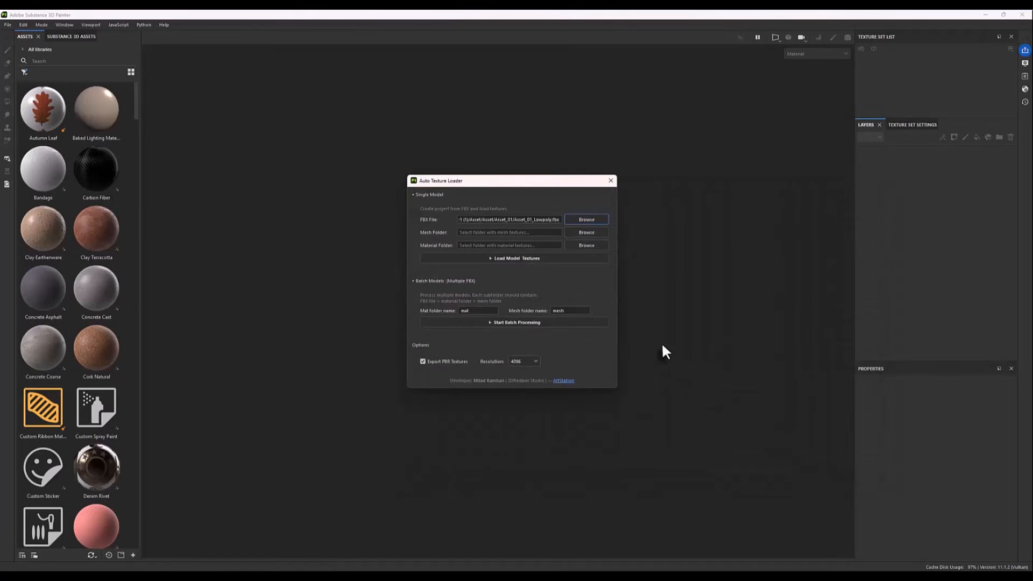
pyautogui.click(586, 246)
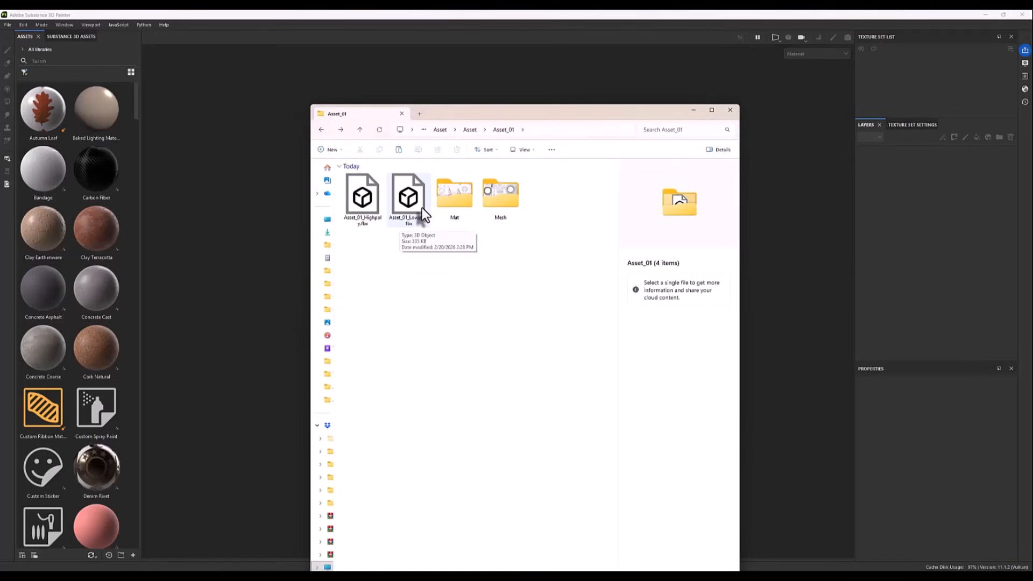
# Step: In File Explorer, look over the Mat and Mesh folders of Asset_01 and the texture files inside Mesh
pyautogui.click(457, 206)
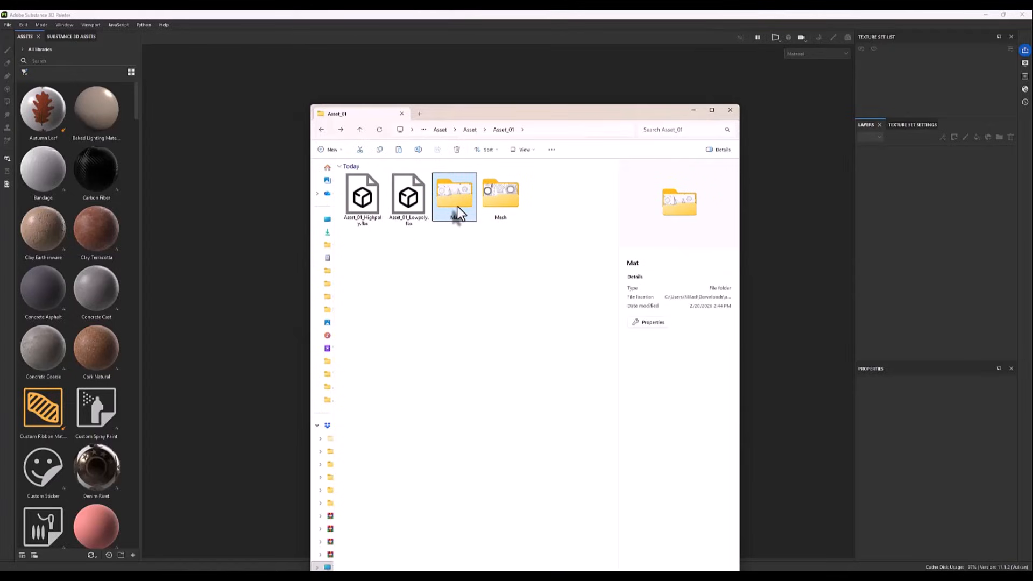
pyautogui.doubleClick(506, 199)
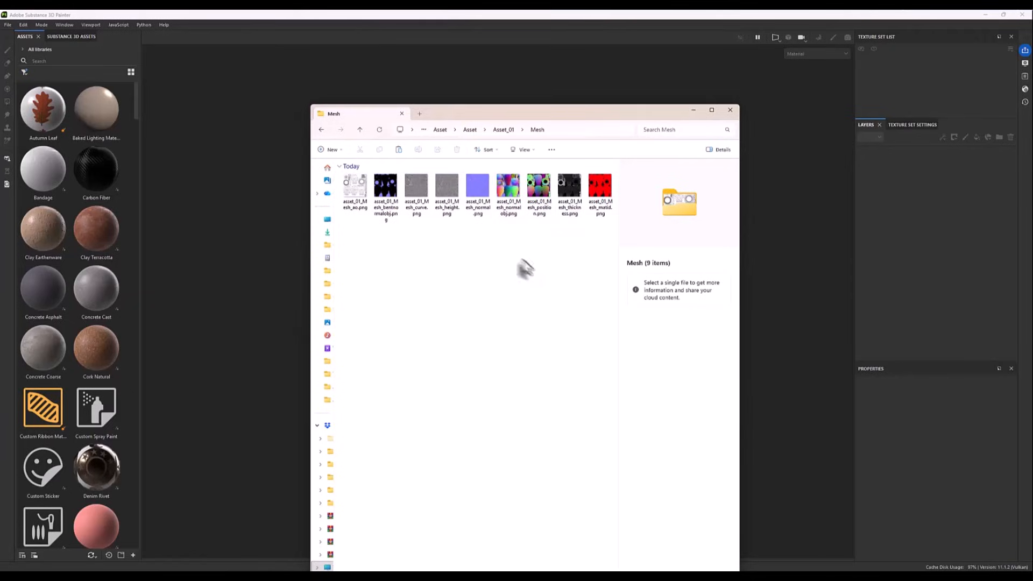
pyautogui.click(321, 129)
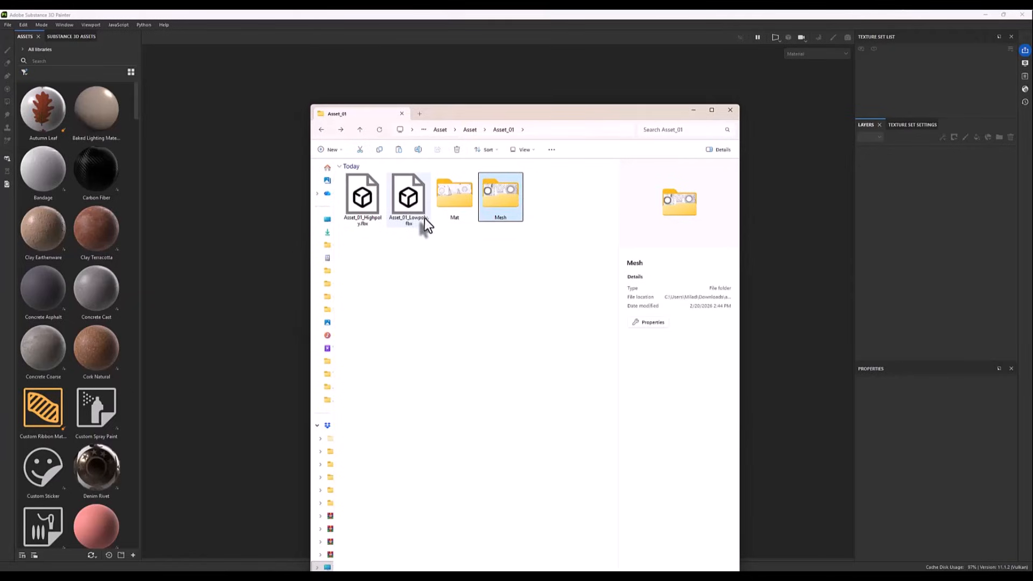
pyautogui.doubleClick(500, 205)
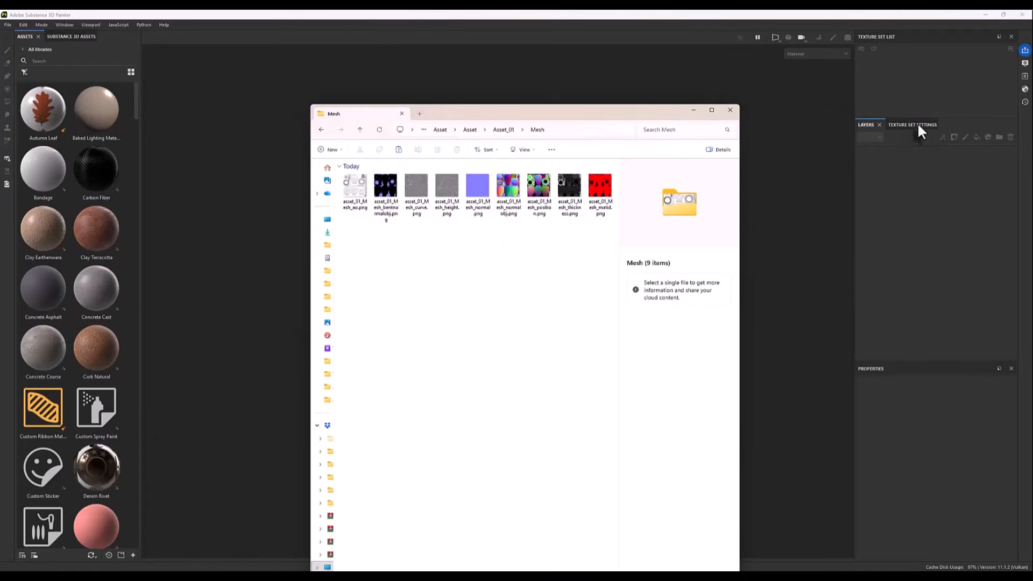
pyautogui.click(694, 111)
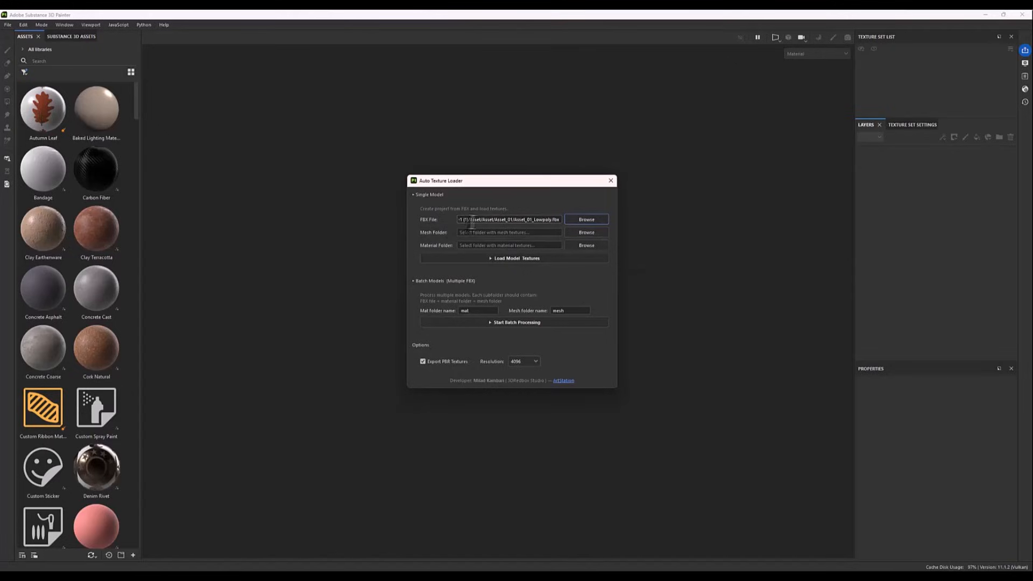
# Step: Set Mesh as the mesh texture folder, load the model's textures, and check the mesh maps in the texture set settings
pyautogui.click(587, 233)
pyautogui.click(455, 275)
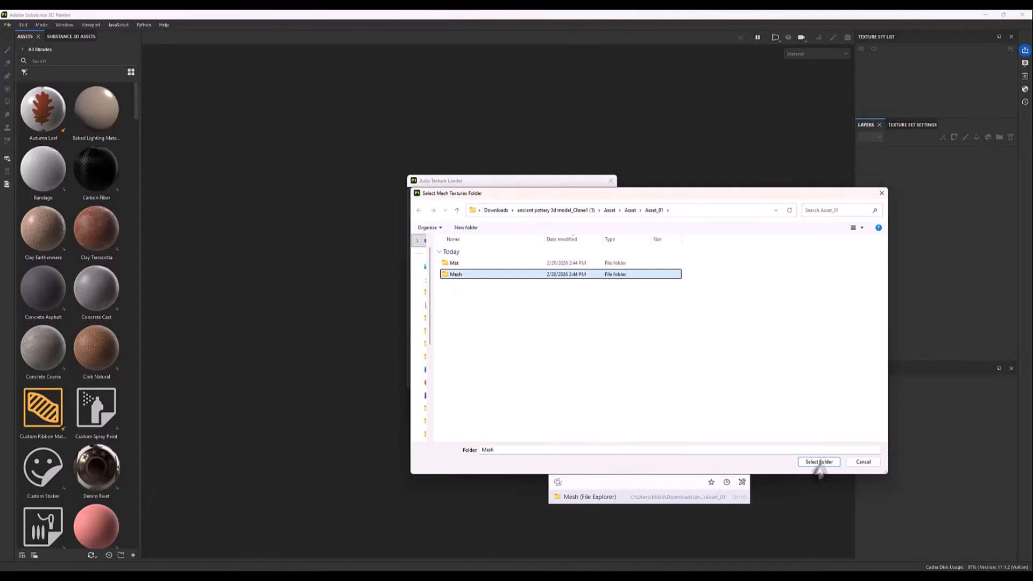
pyautogui.click(818, 461)
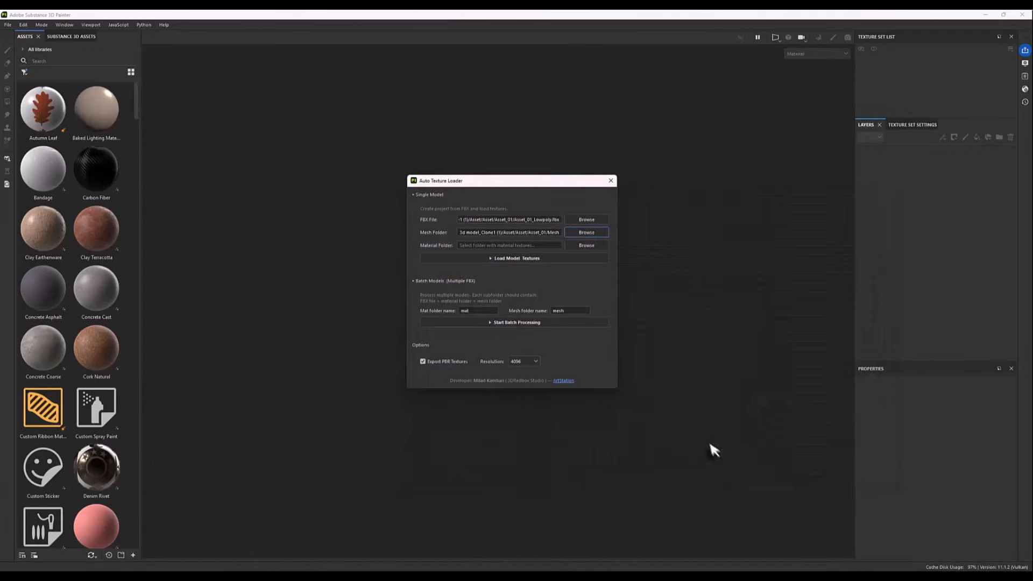
pyautogui.click(509, 258)
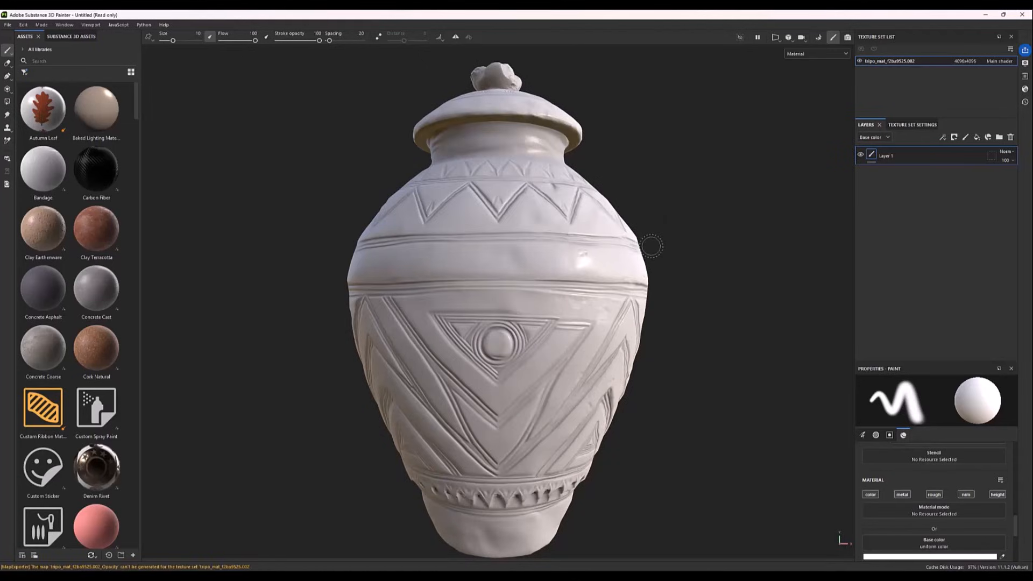
pyautogui.click(914, 126)
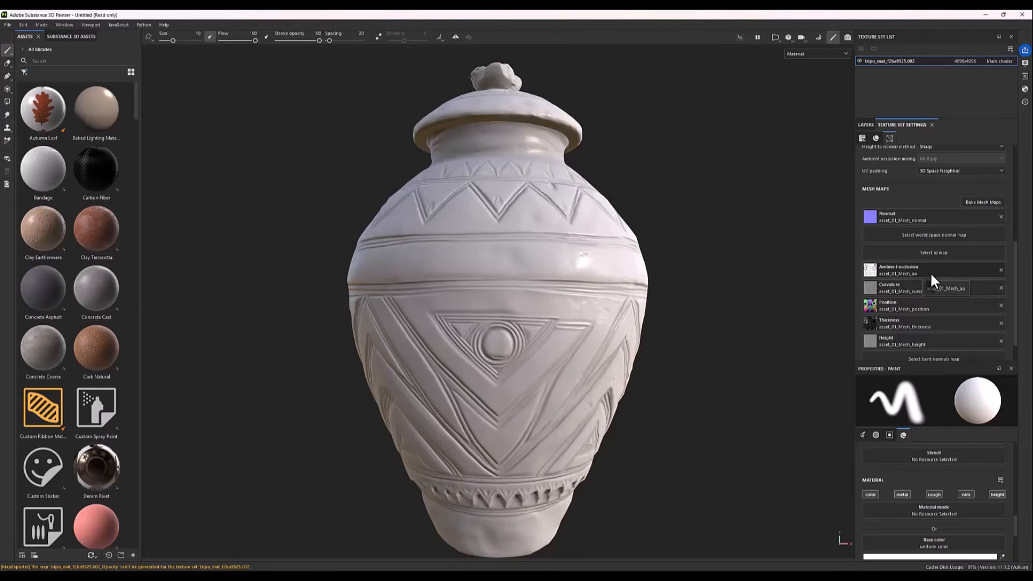
pyautogui.scroll(-2, 924, 298)
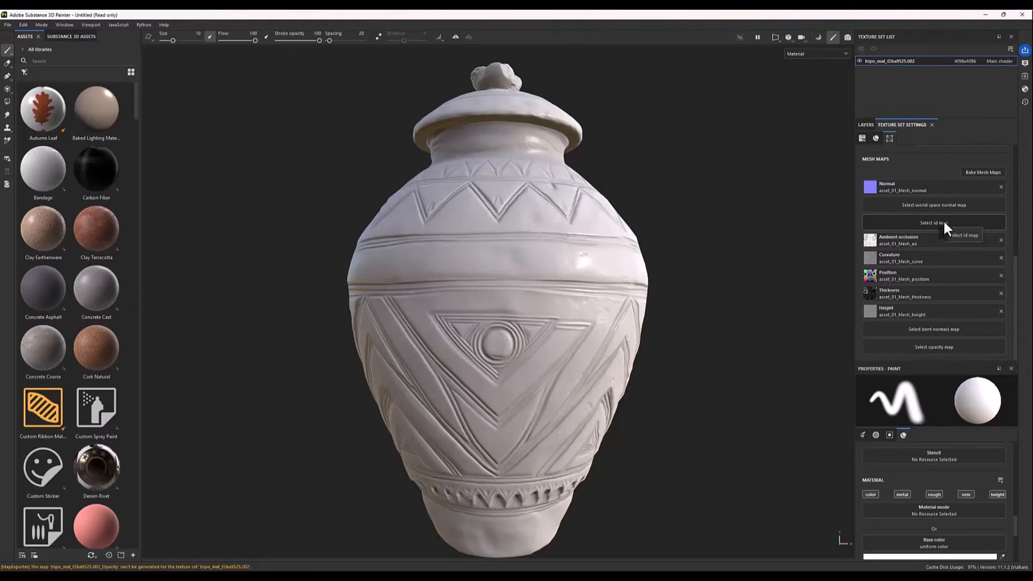
# Step: Close the untitled project loaded with only the mesh textures
pyautogui.click(7, 25)
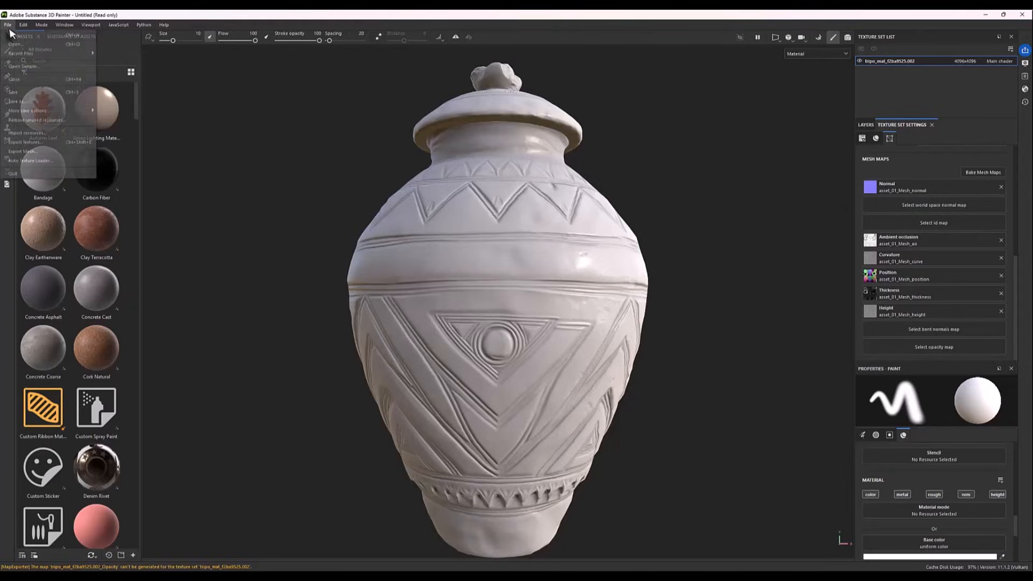
pyautogui.click(30, 127)
pyautogui.click(485, 302)
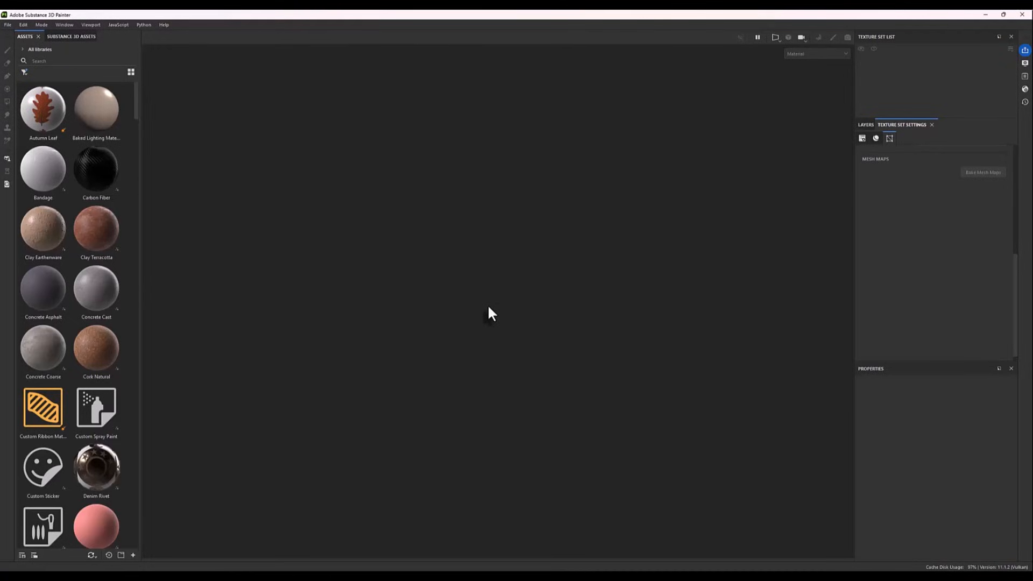
# Step: In File Explorer, look over the material texture files in Asset_01's Mat folder
pyautogui.click(489, 557)
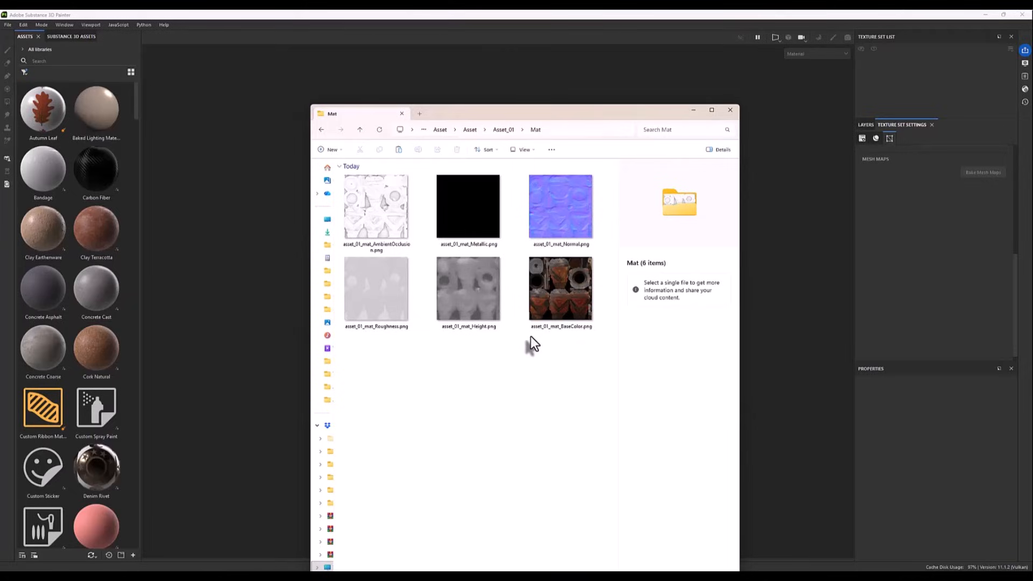
pyautogui.click(730, 110)
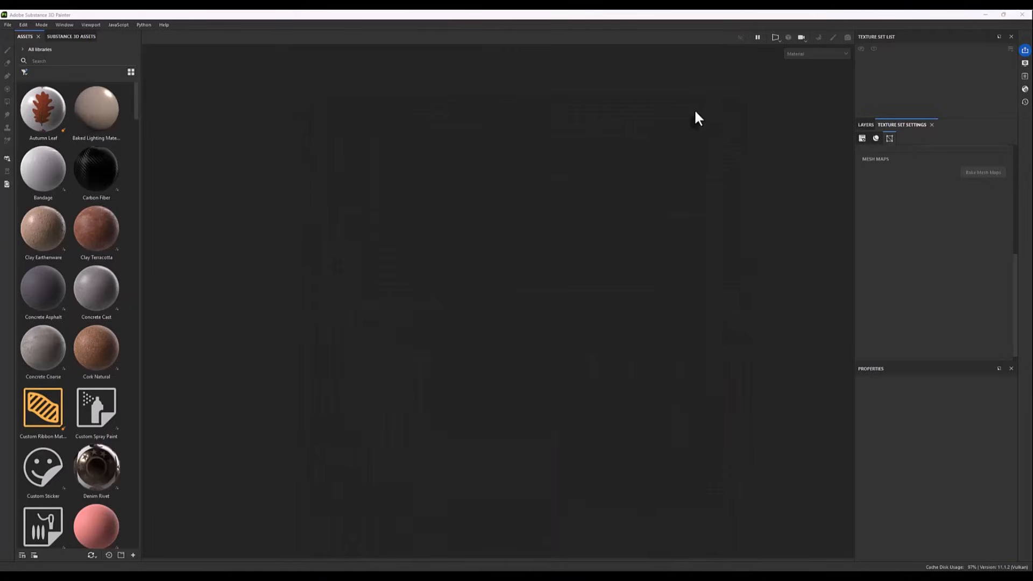
# Step: Reopen Auto Texture Loader in Substance 3D Painter and select Asset_01_Lowpoly.fbx as the FBX file
pyautogui.click(7, 25)
pyautogui.click(32, 160)
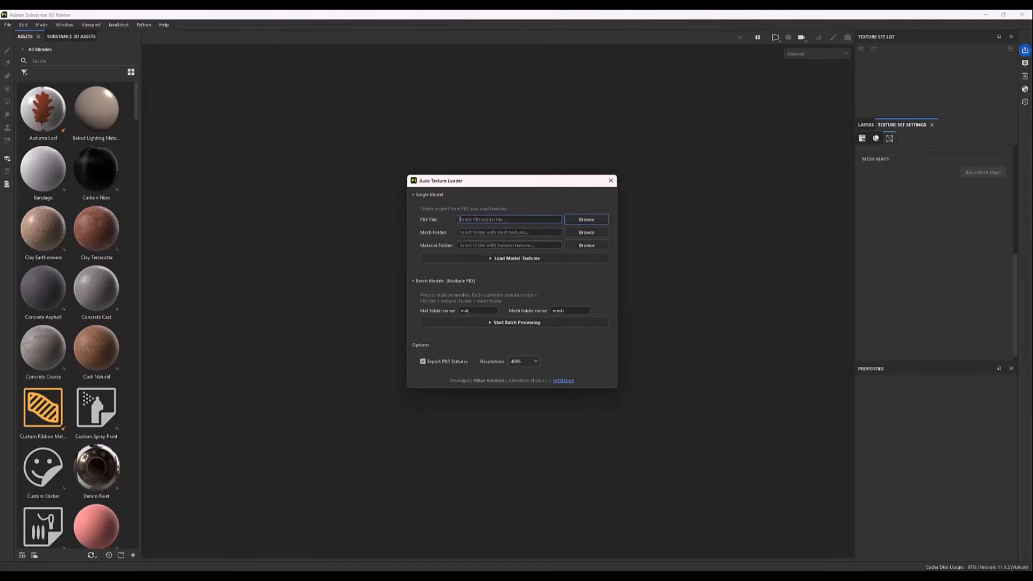
pyautogui.click(585, 220)
pyautogui.click(473, 274)
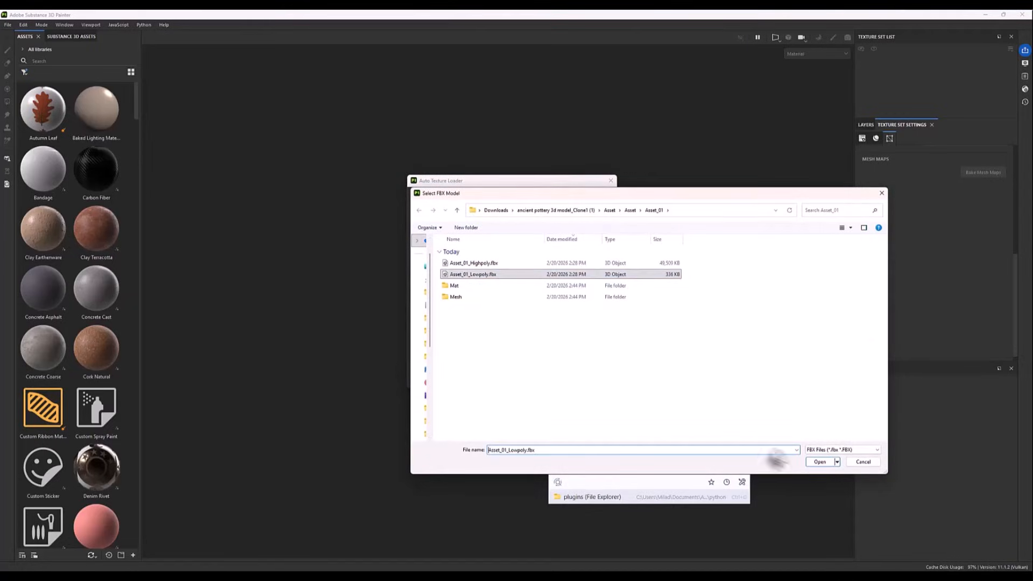
pyautogui.click(820, 461)
# Step: Set Mat as the material texture folder, load the model's textures, and check the textures in the Auto Loaded Material layer
pyautogui.click(587, 245)
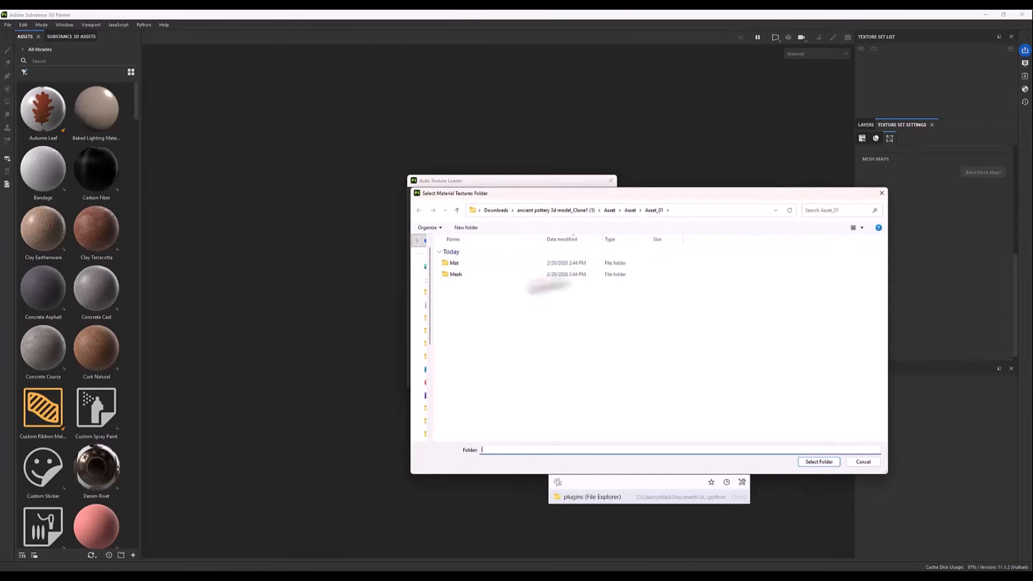
pyautogui.click(454, 263)
pyautogui.click(818, 462)
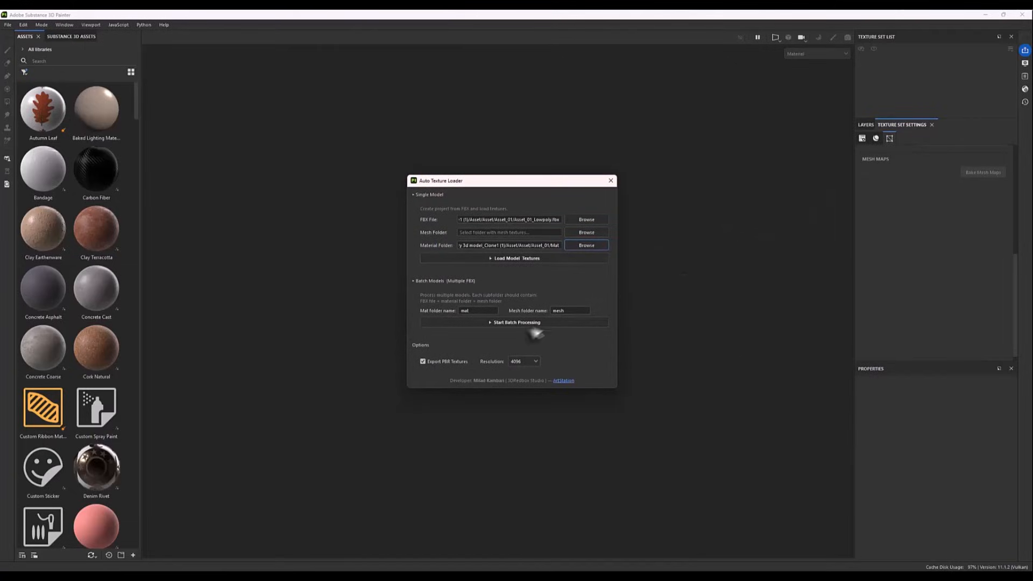
pyautogui.click(515, 260)
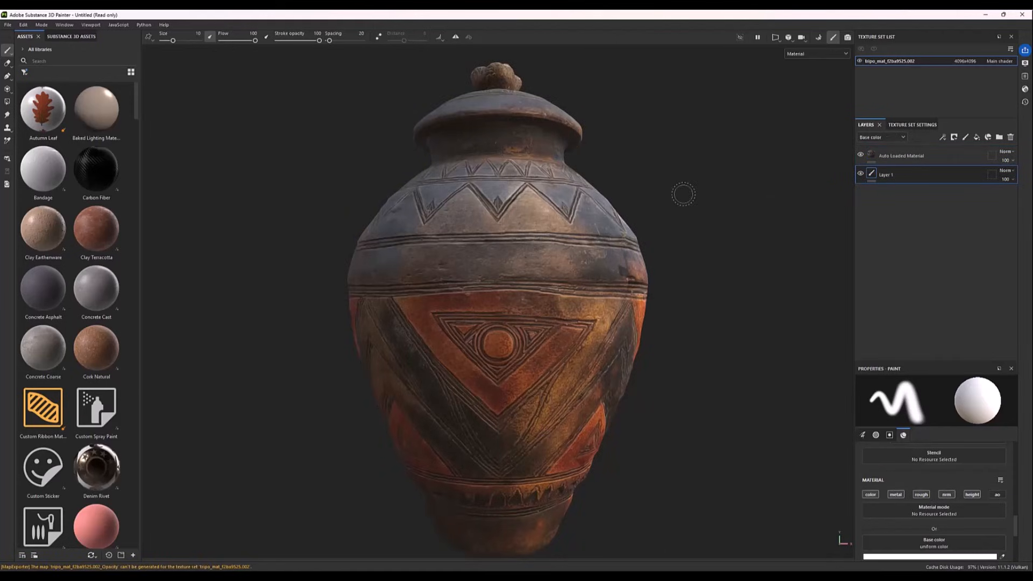
pyautogui.click(954, 157)
pyautogui.scroll(-1, 947, 446)
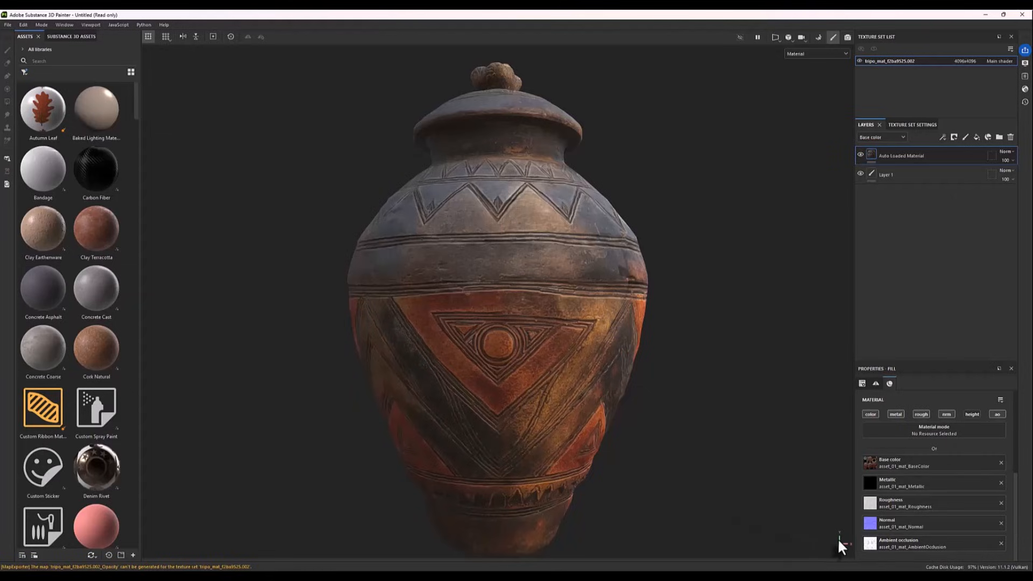
# Step: Close the untitled project loaded with only the material textures
pyautogui.click(8, 25)
pyautogui.click(23, 84)
pyautogui.click(525, 300)
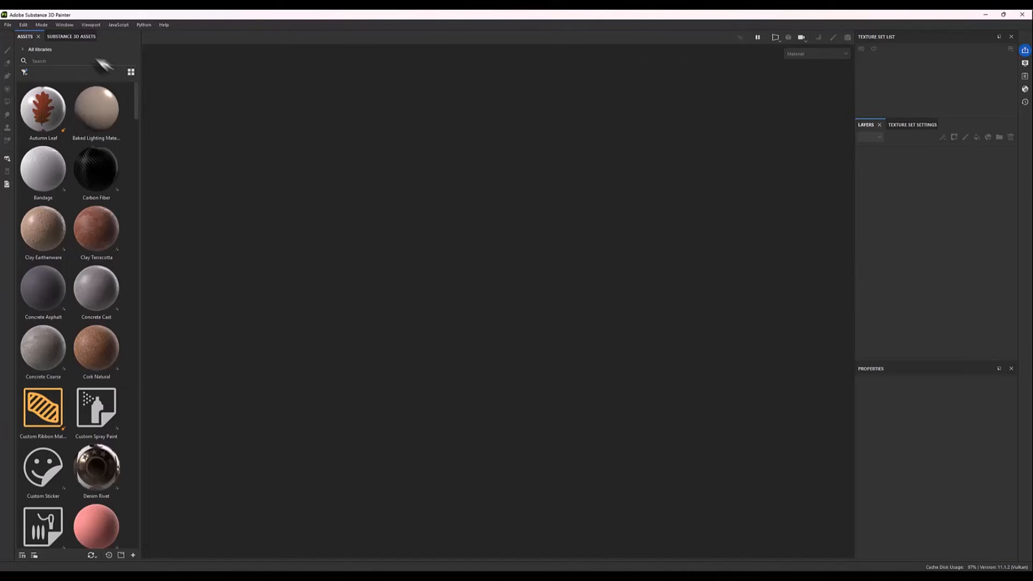
# Step: Start Auto Texture Loader for a new project using Asset_01_Lowpoly.fbx as the FBX file
pyautogui.click(7, 24)
pyautogui.click(44, 163)
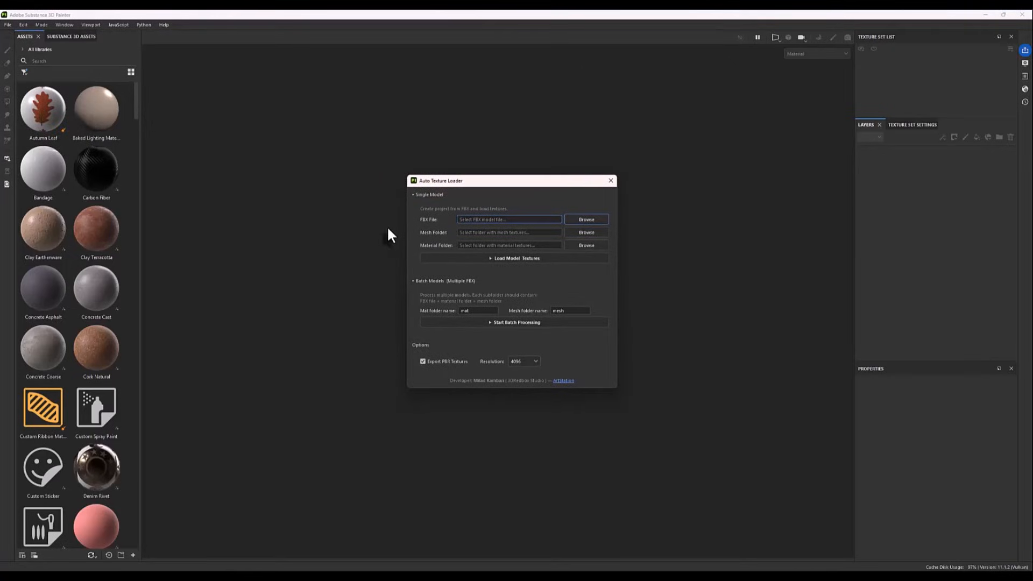
pyautogui.click(587, 220)
pyautogui.click(473, 274)
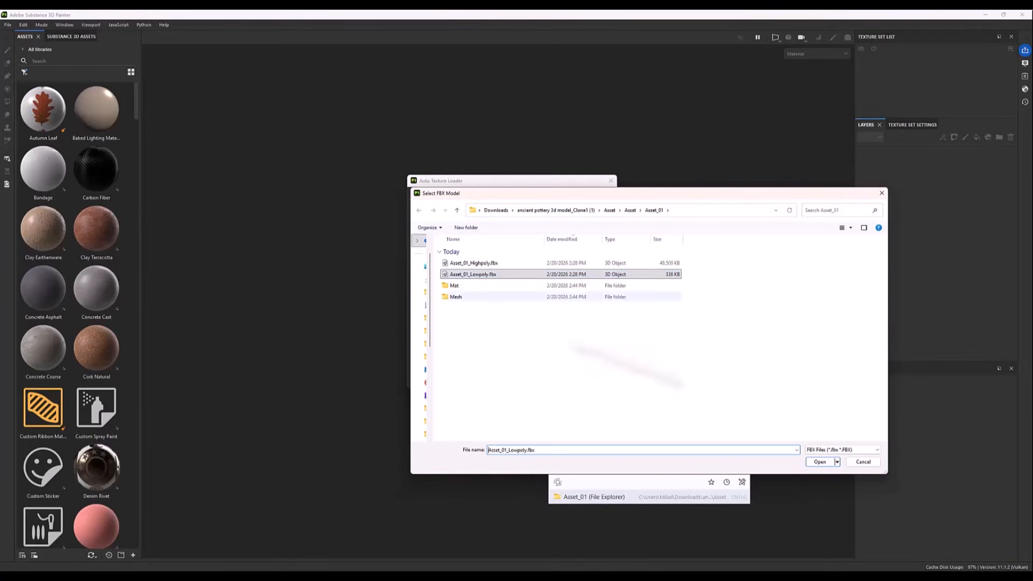
pyautogui.click(819, 461)
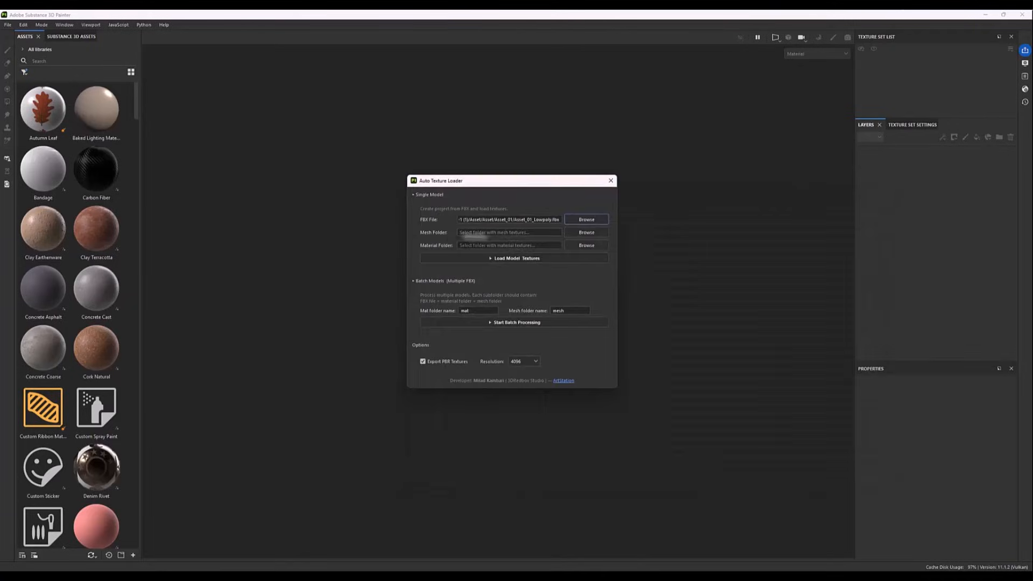
# Step: Set Mesh as the mesh folder and Mat as the material folder, and load the model with its textures
pyautogui.click(592, 232)
pyautogui.click(458, 275)
pyautogui.click(817, 462)
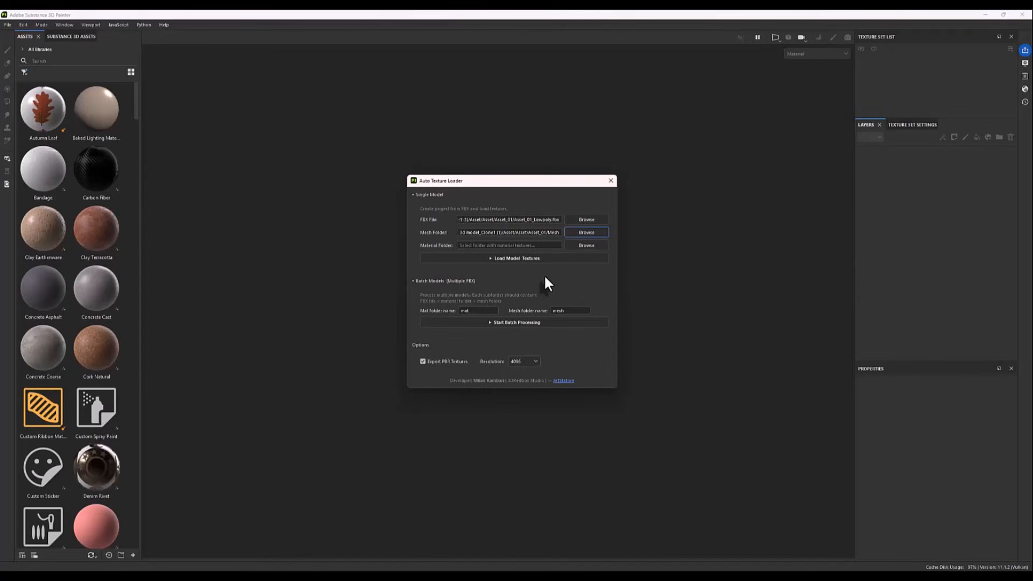
pyautogui.click(592, 246)
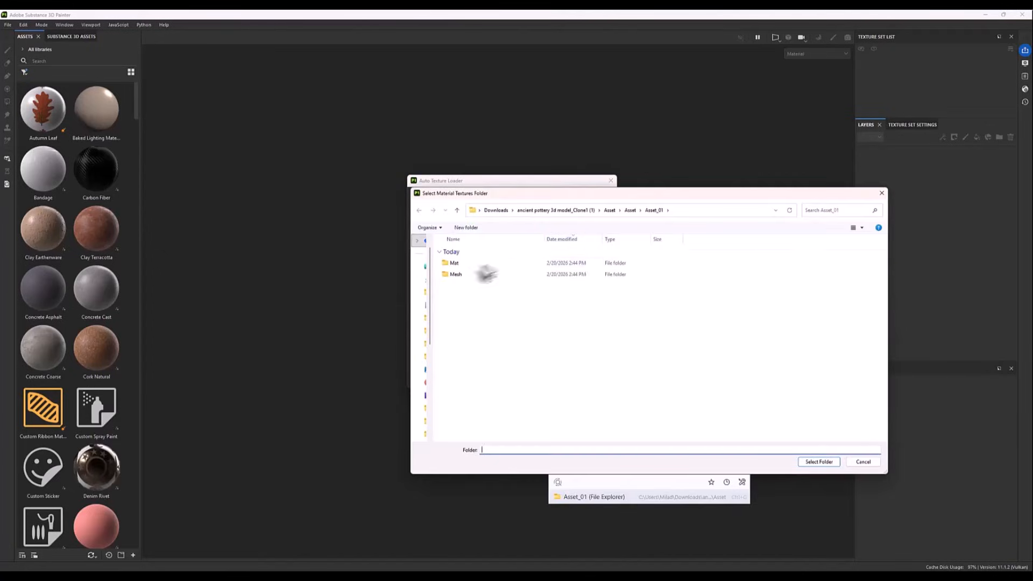
pyautogui.click(455, 263)
pyautogui.click(818, 462)
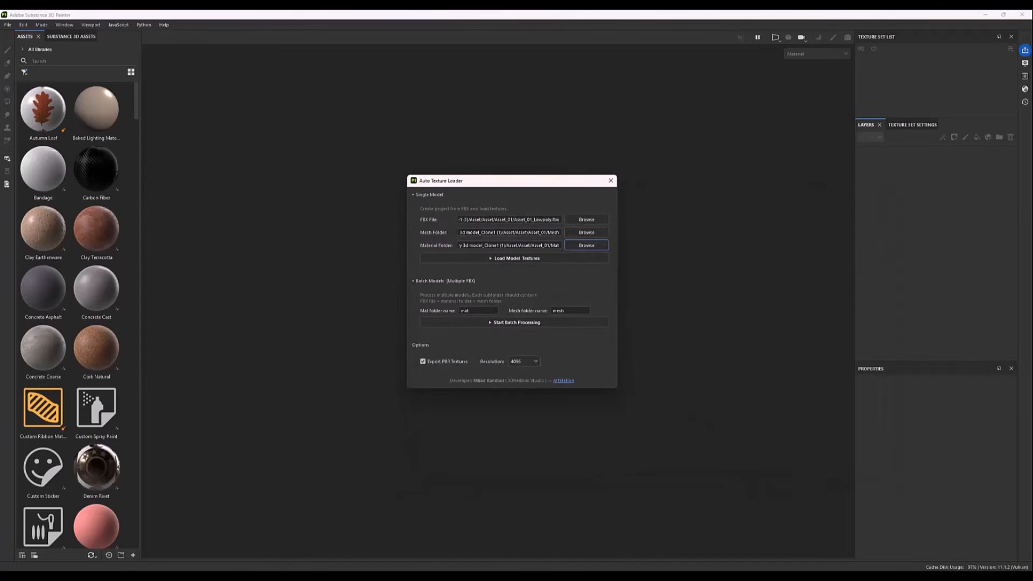
pyautogui.click(511, 258)
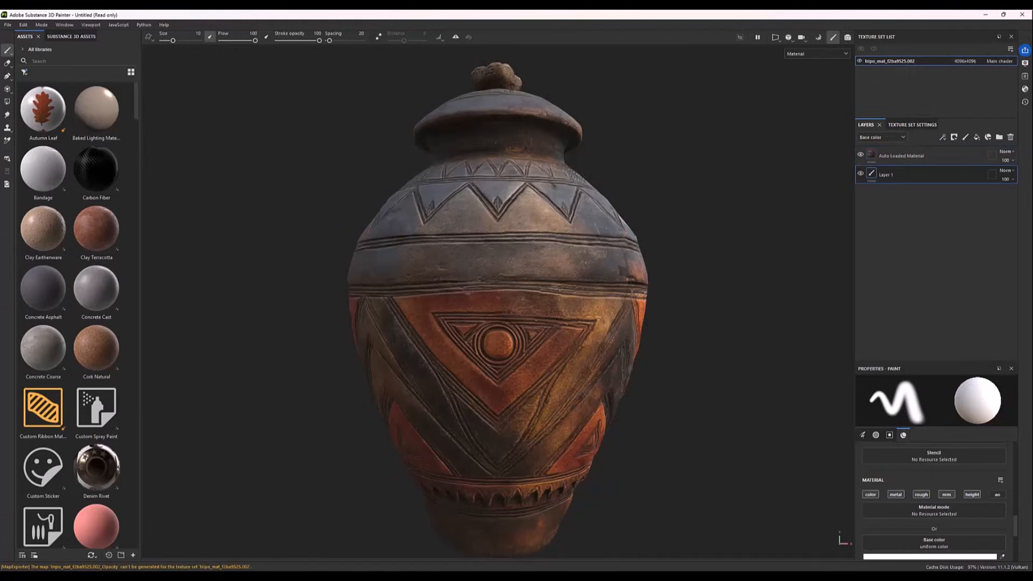
# Step: Review the assigned mesh maps in the texture set settings and return to the layer stack
pyautogui.click(912, 125)
pyautogui.scroll(-1, 925, 322)
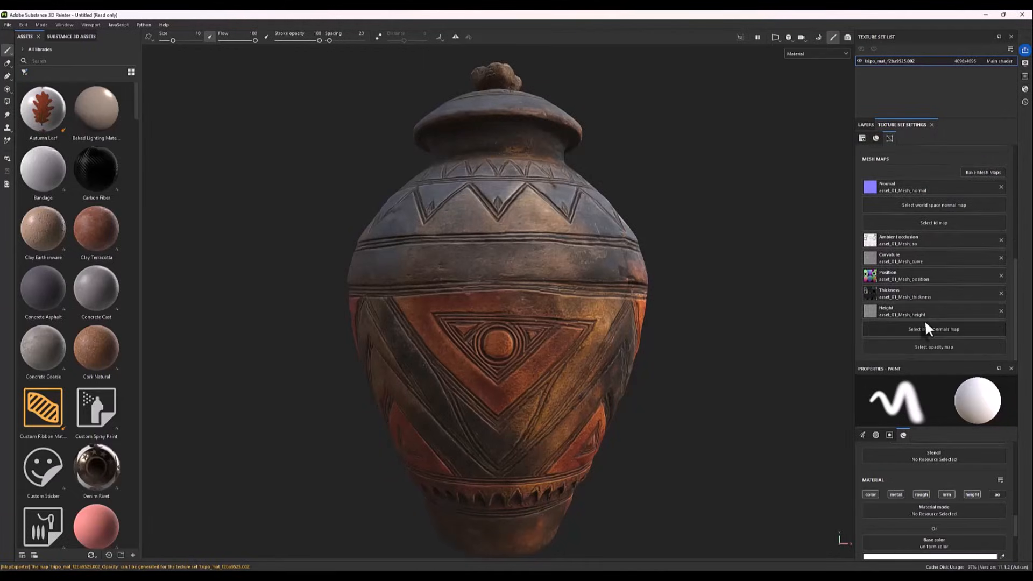
pyautogui.scroll(3, 912, 289)
pyautogui.click(866, 124)
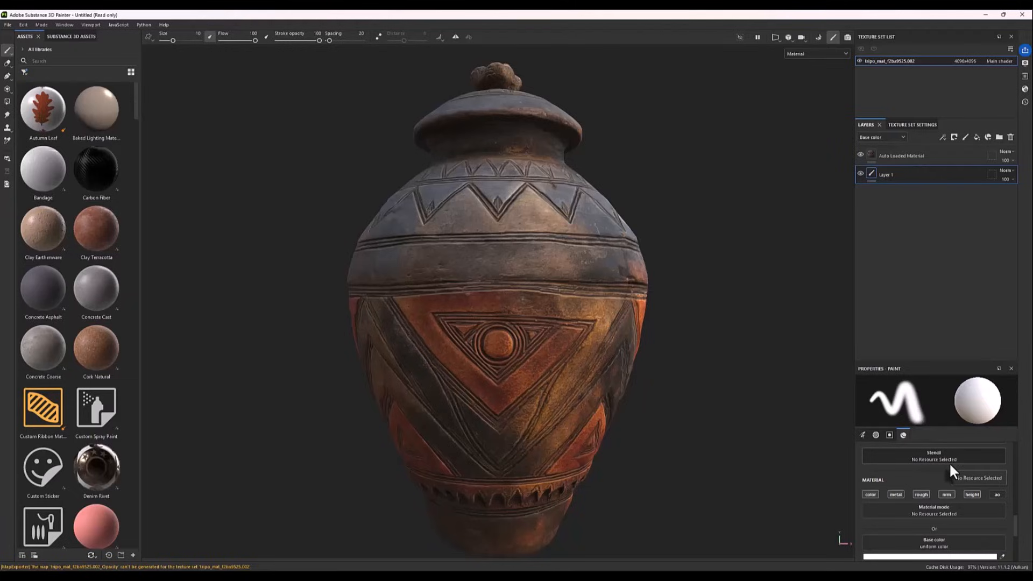
# Step: Show the texture set settings with the mesh maps, and close the untitled project without saving
pyautogui.click(908, 124)
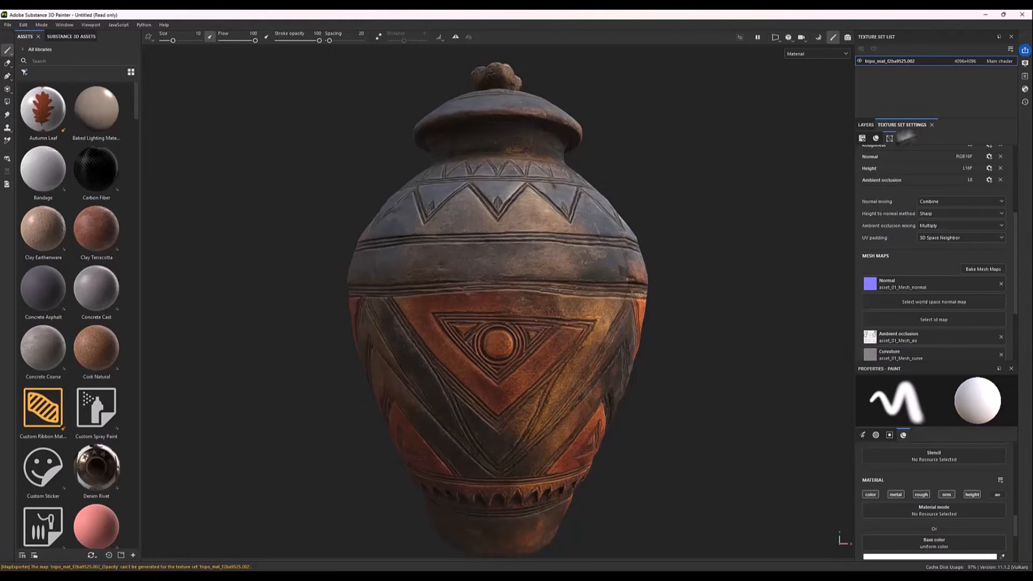
pyautogui.click(10, 25)
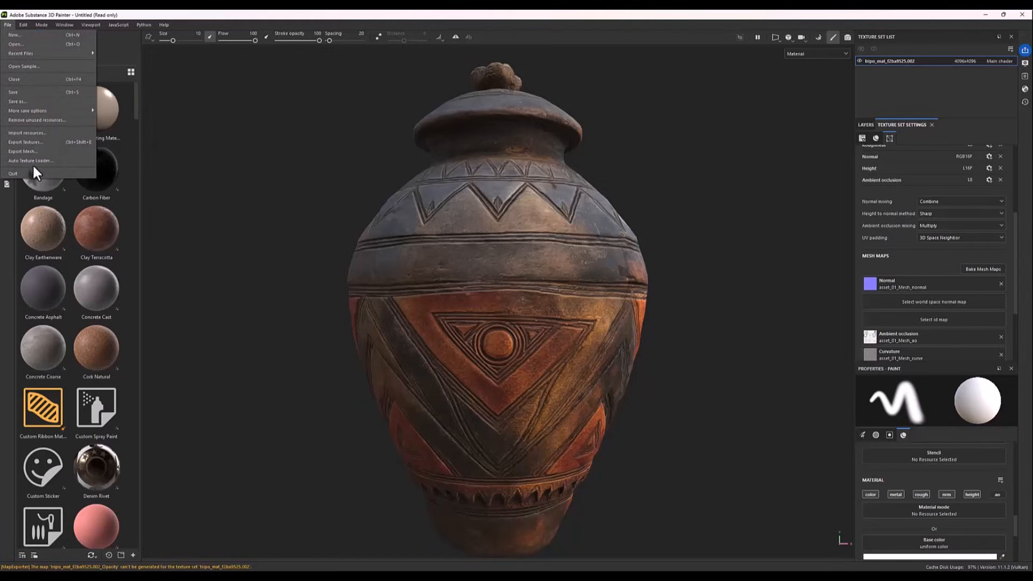
pyautogui.click(28, 79)
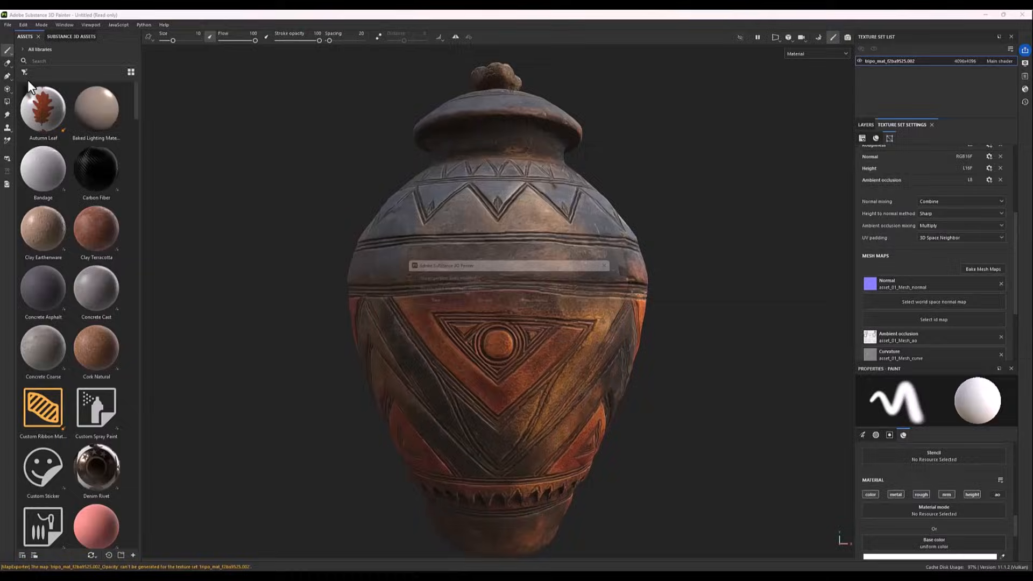
pyautogui.click(475, 302)
# Step: Load Asset_01_Lowpoly.fbx with its Mesh and Mat folders through Auto Texture Loader, exporting PBR textures at 2048 resolution
pyautogui.click(23, 25)
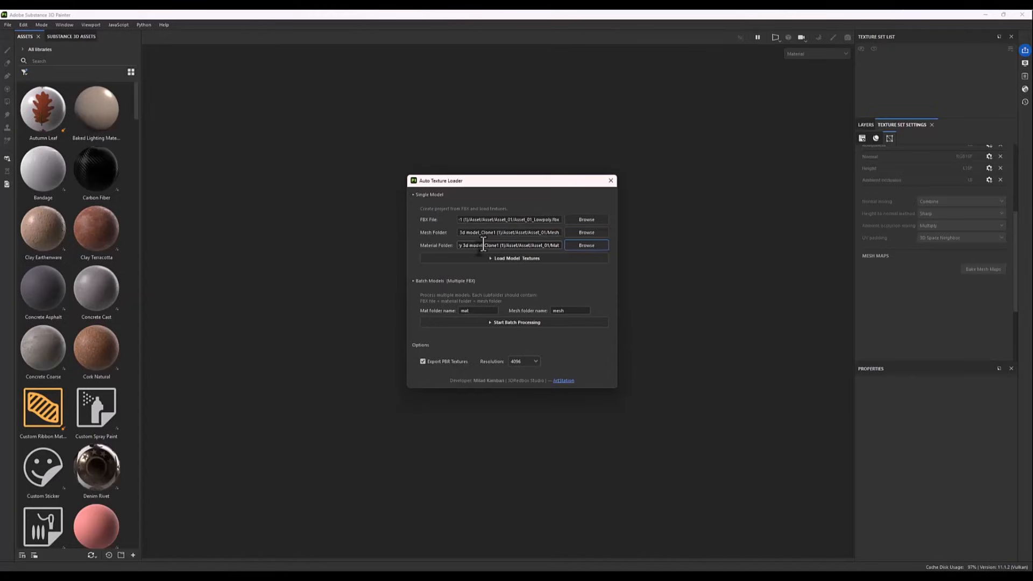
pyautogui.click(422, 361)
pyautogui.click(442, 362)
pyautogui.hotkey('alt', 'Tab')
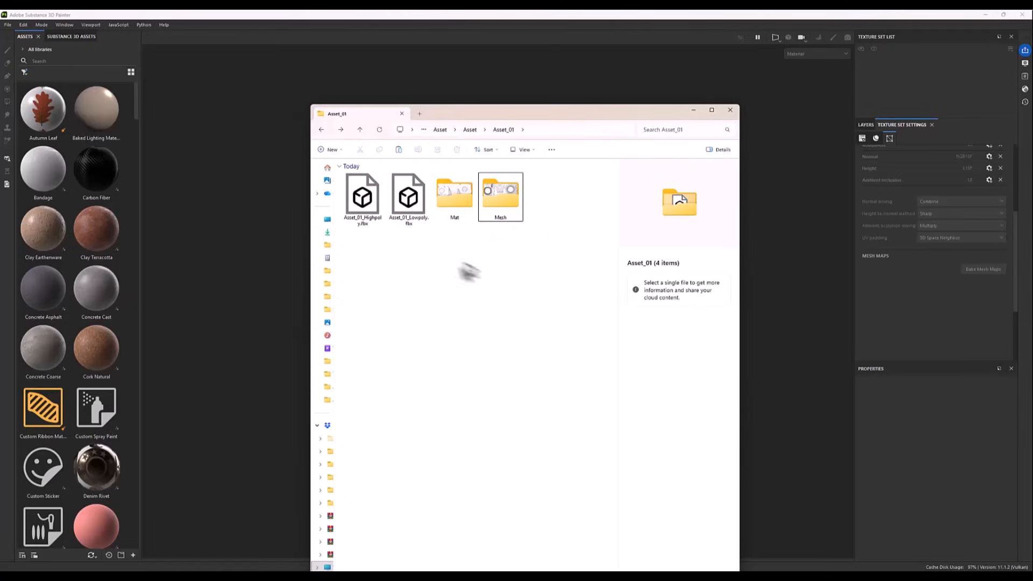
pyautogui.click(693, 109)
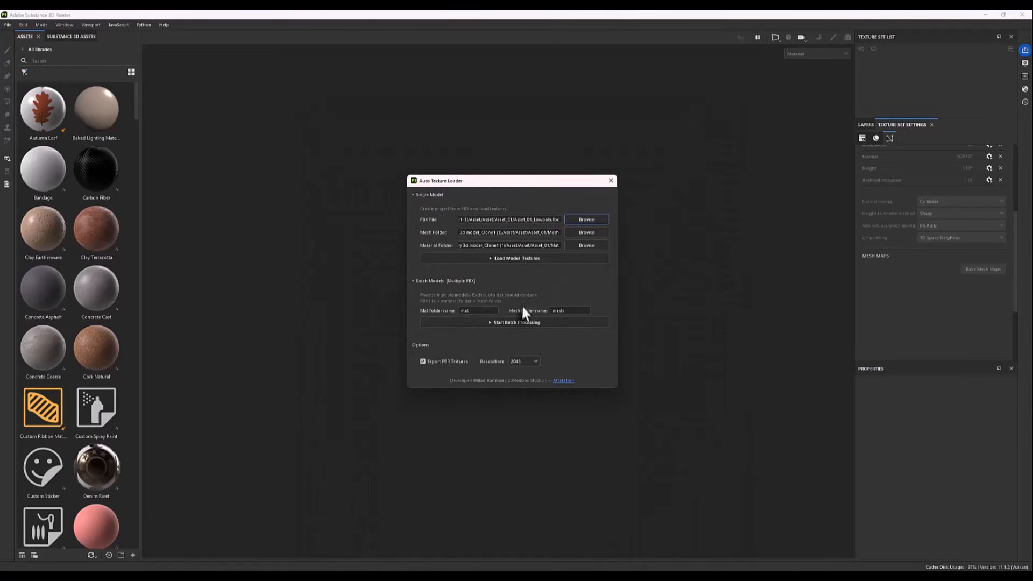
pyautogui.click(502, 258)
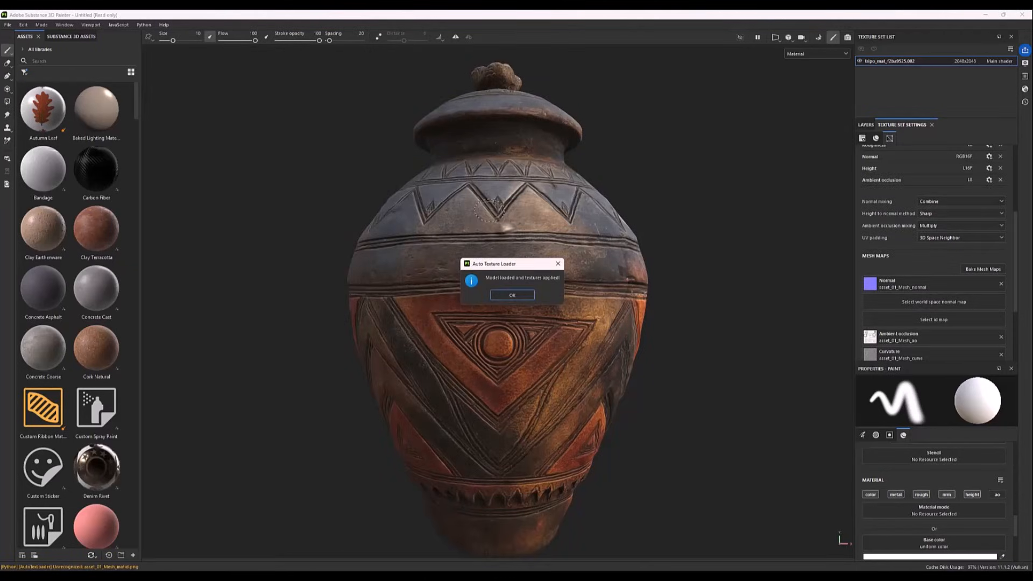
pyautogui.click(510, 295)
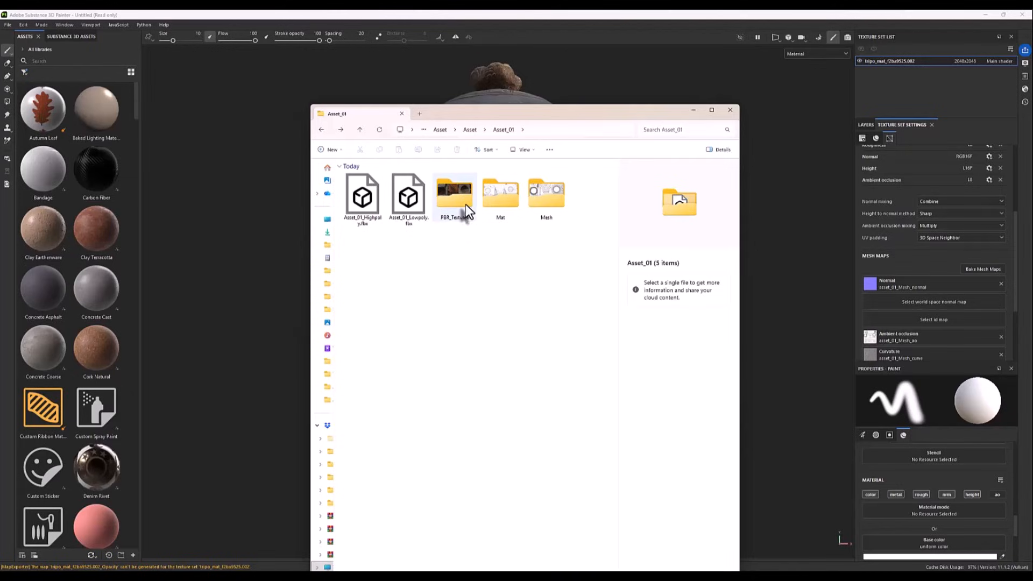
# Step: Inspect the exported maps in Asset_01's PBR_Textures folder and close the file window
pyautogui.doubleClick(466, 204)
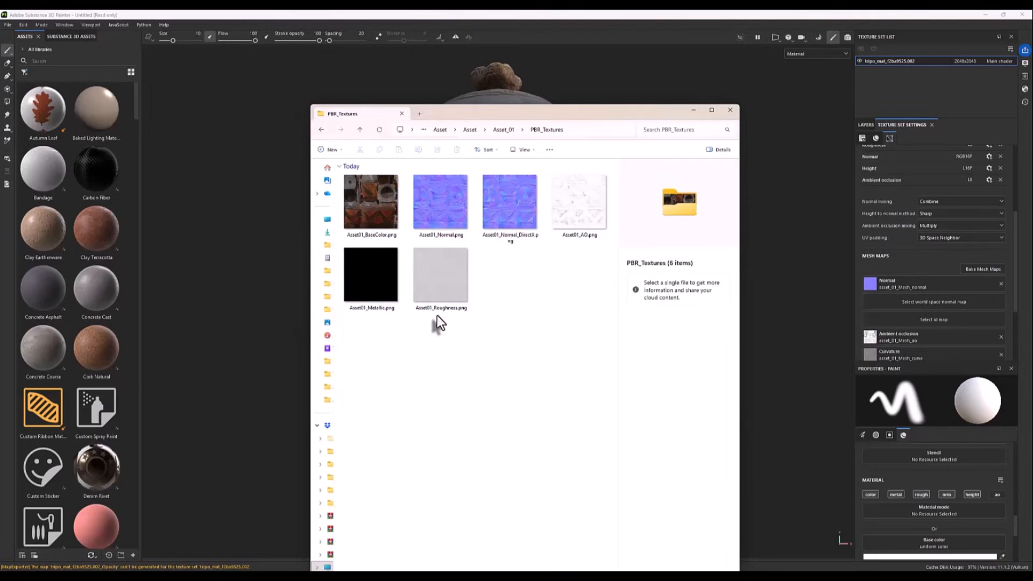
pyautogui.click(730, 110)
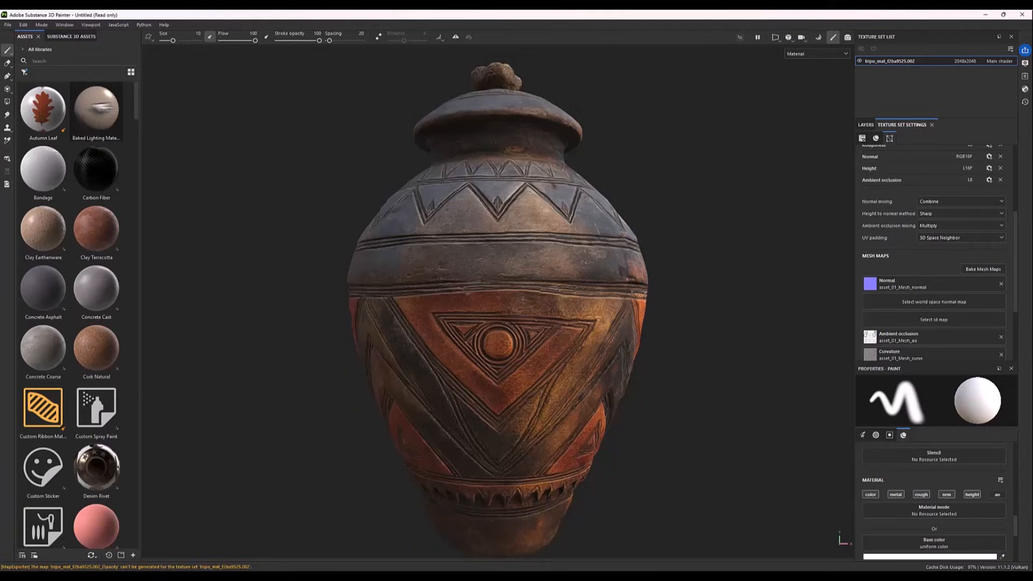
# Step: Run Auto Texture Loader batch processing on the parent Asset folder, with mat and mesh subfolders and PBR export at 4096
pyautogui.click(8, 25)
pyautogui.click(41, 160)
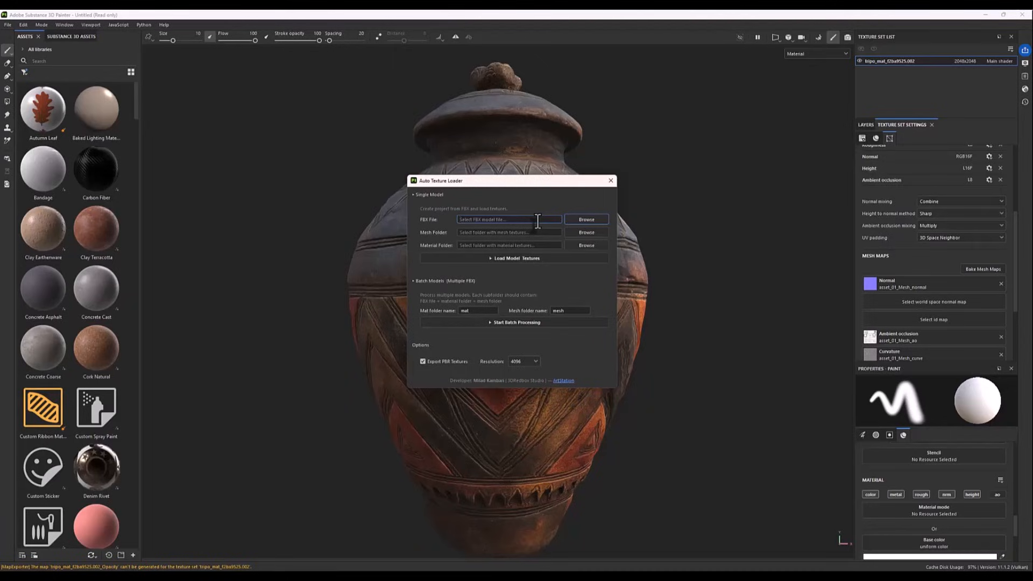
pyautogui.click(505, 322)
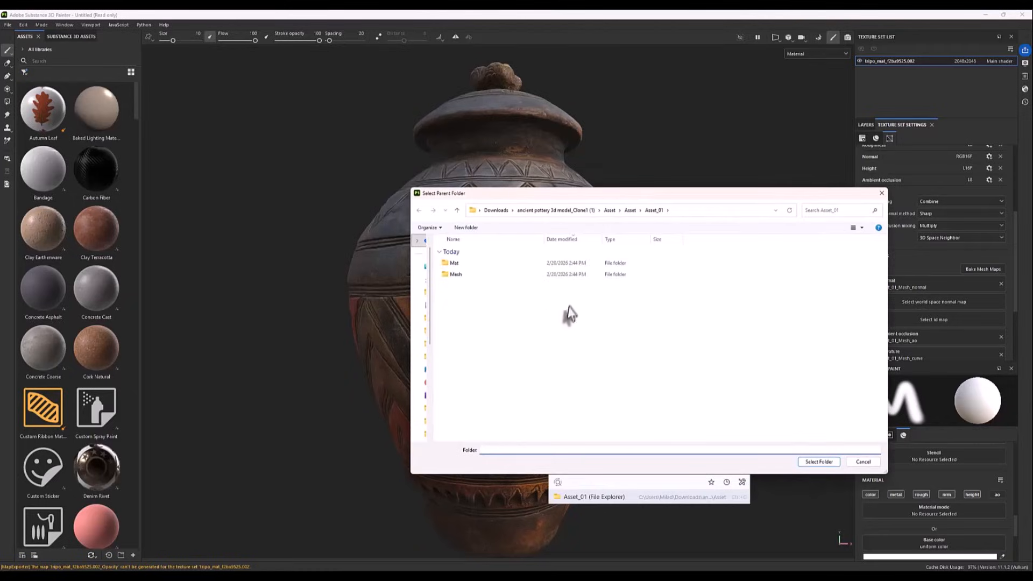
pyautogui.doubleClick(459, 263)
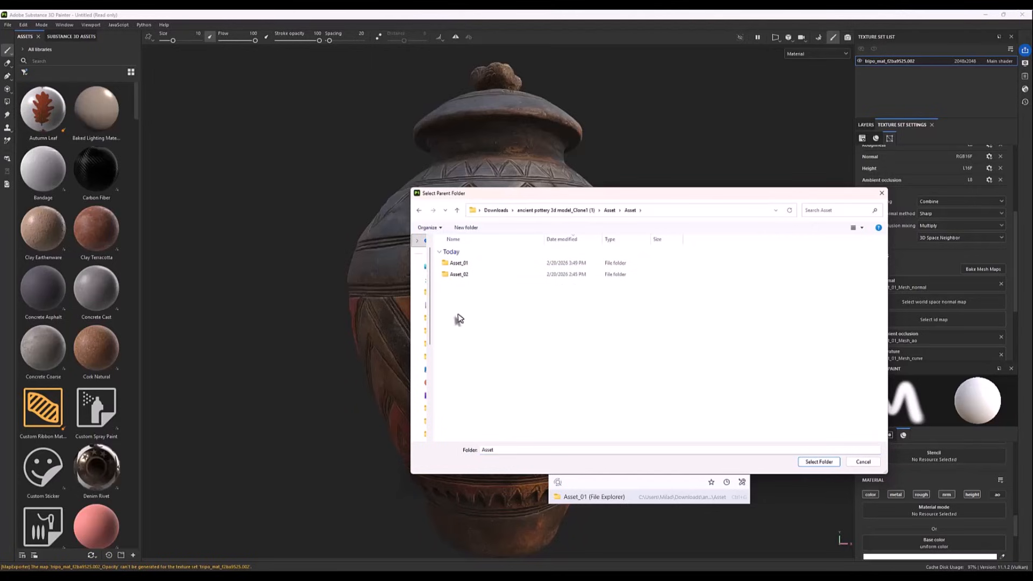
pyautogui.click(819, 463)
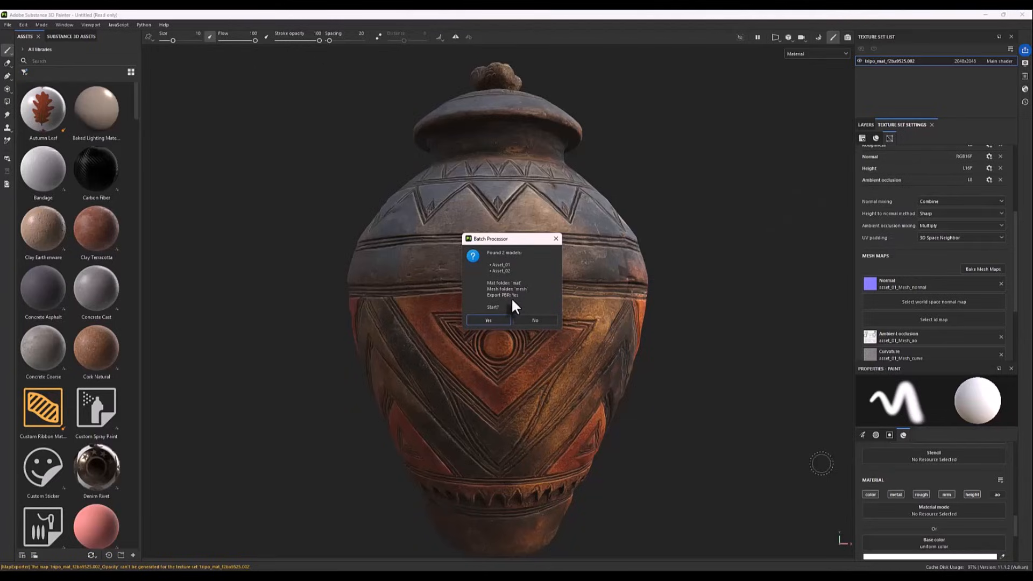
pyautogui.click(496, 320)
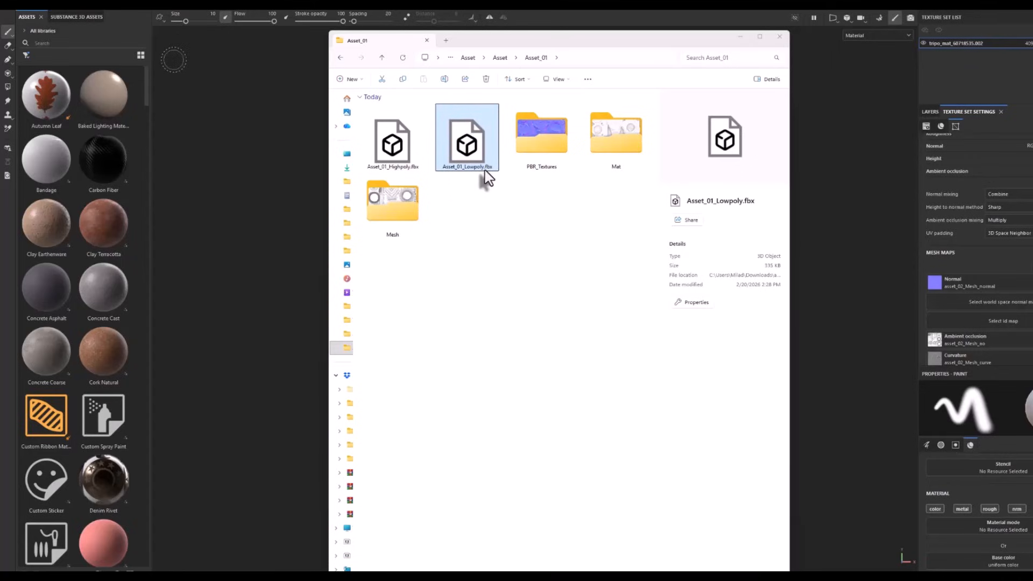
# Step: Compare the high-poly and low-poly FBX files in the Asset_01 folder
pyautogui.click(492, 188)
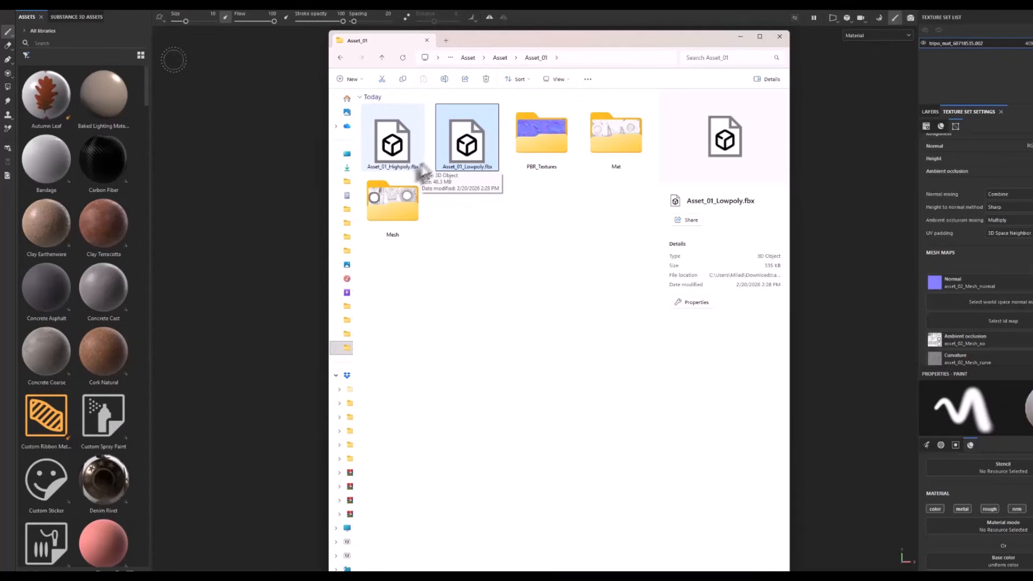
pyautogui.click(395, 144)
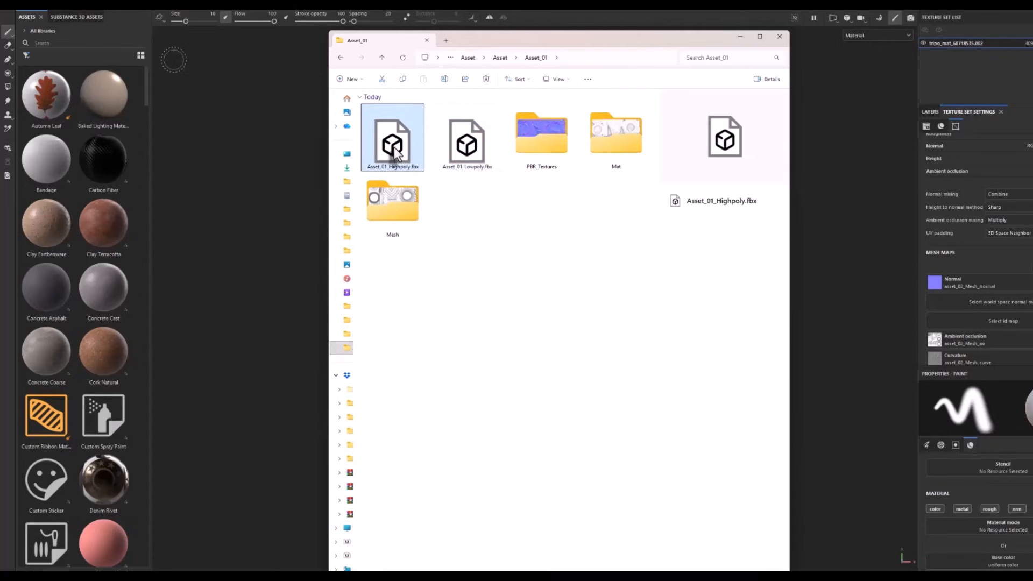
pyautogui.click(464, 153)
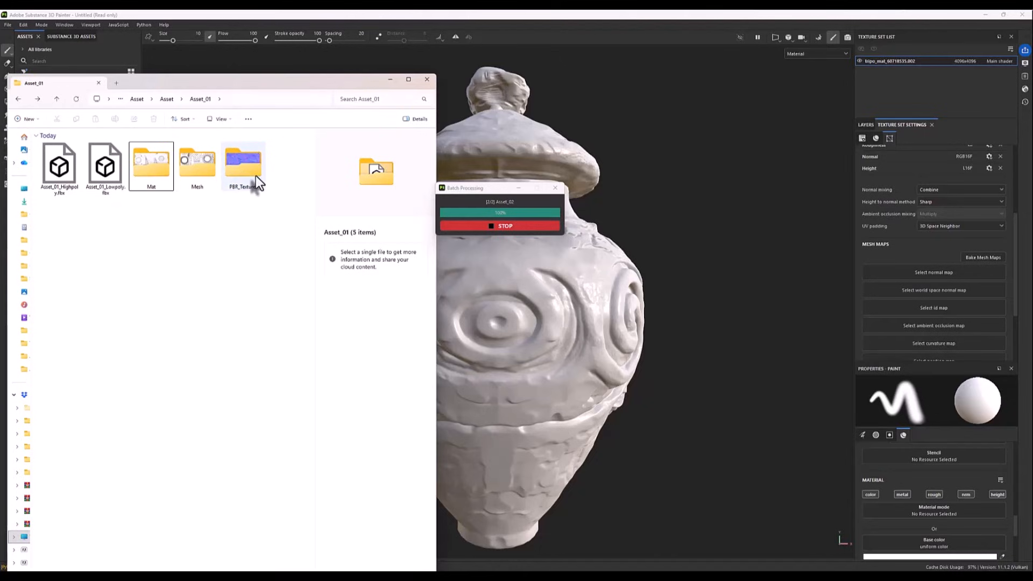
# Step: Check the Asset_02 folder for its exported PBR textures and close the batch processing progress window
pyautogui.click(166, 99)
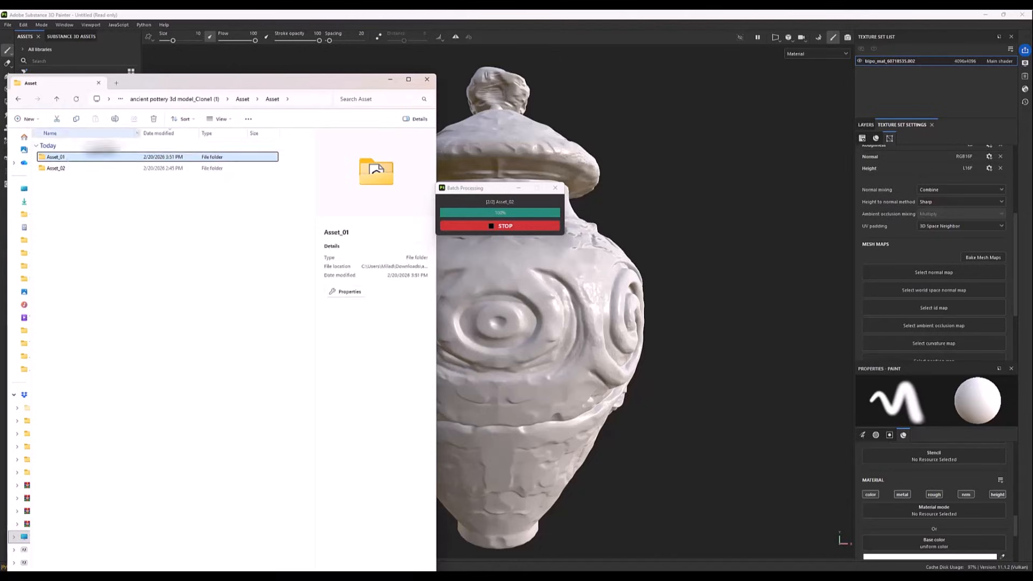
pyautogui.doubleClick(60, 169)
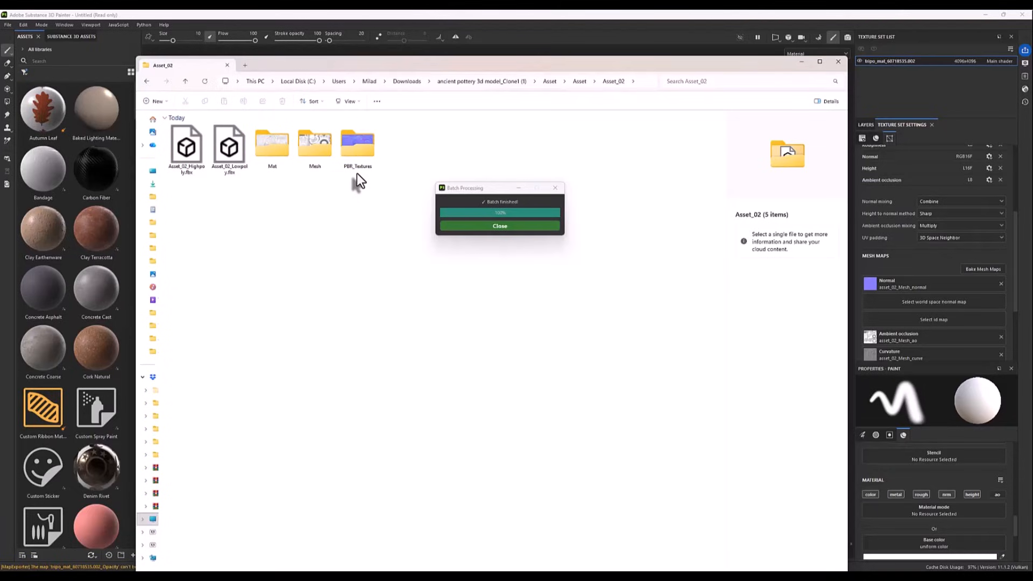
pyautogui.click(499, 225)
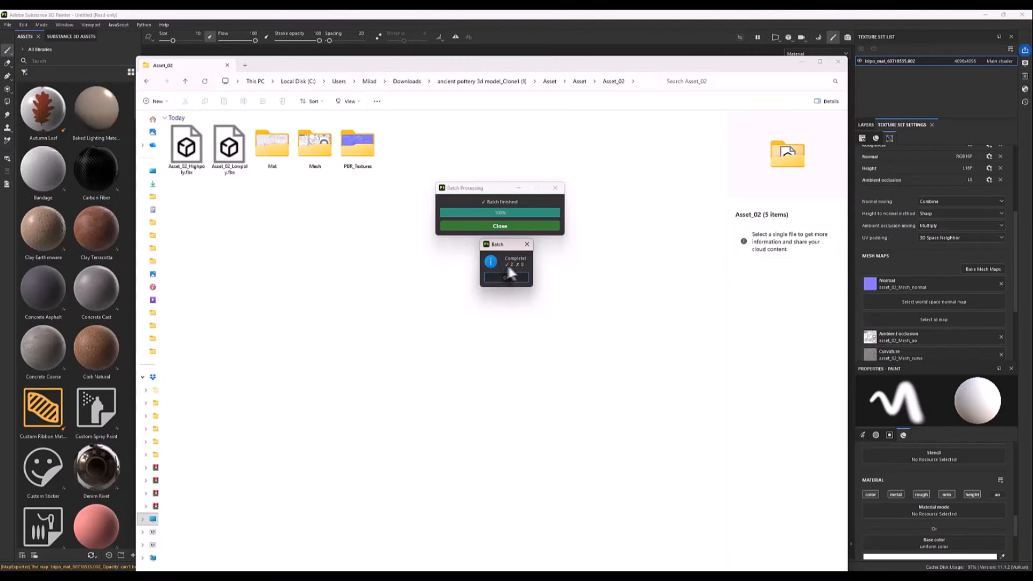